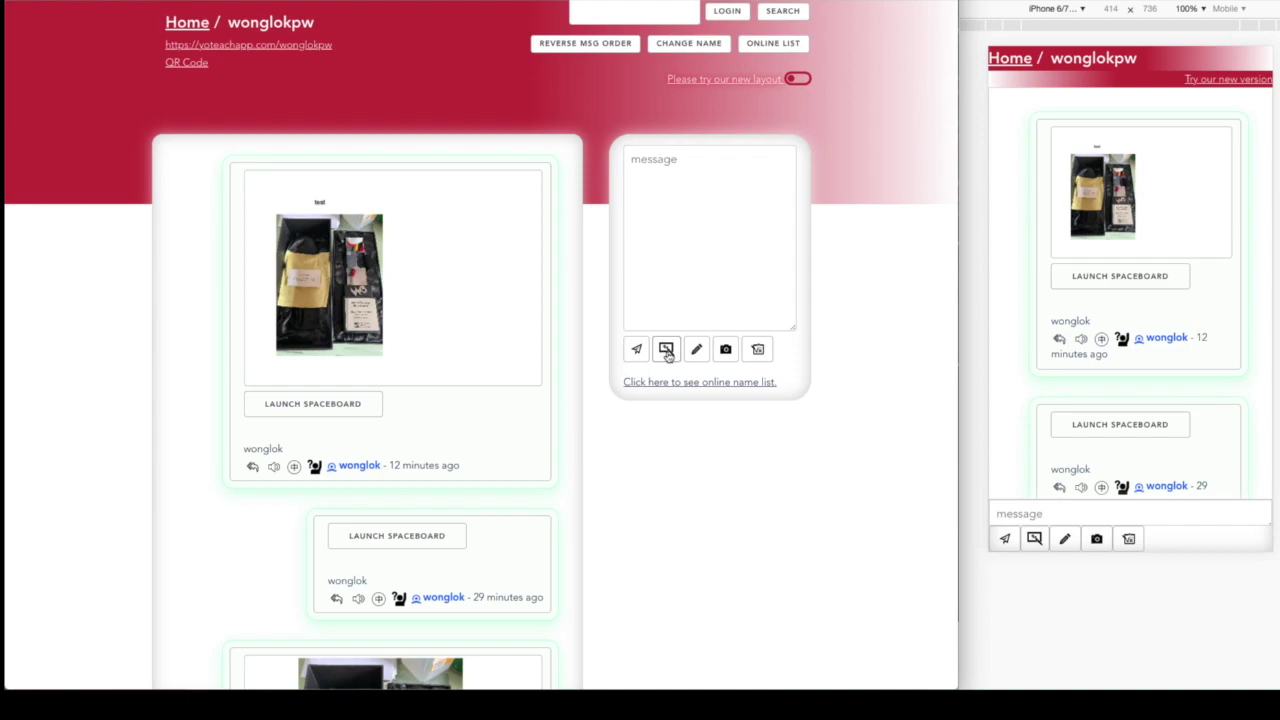
Step: Start a new collaborative spaceboard and name it 'happy'
left_click(667, 353)
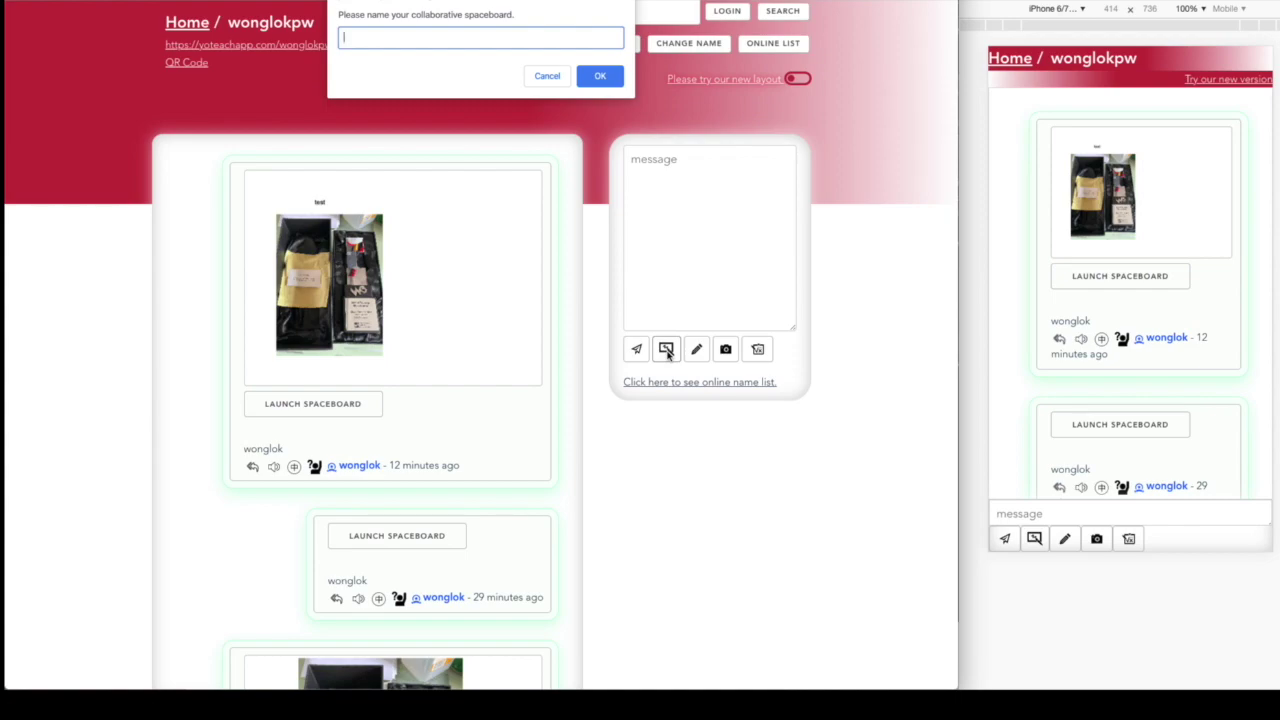
key("Return")
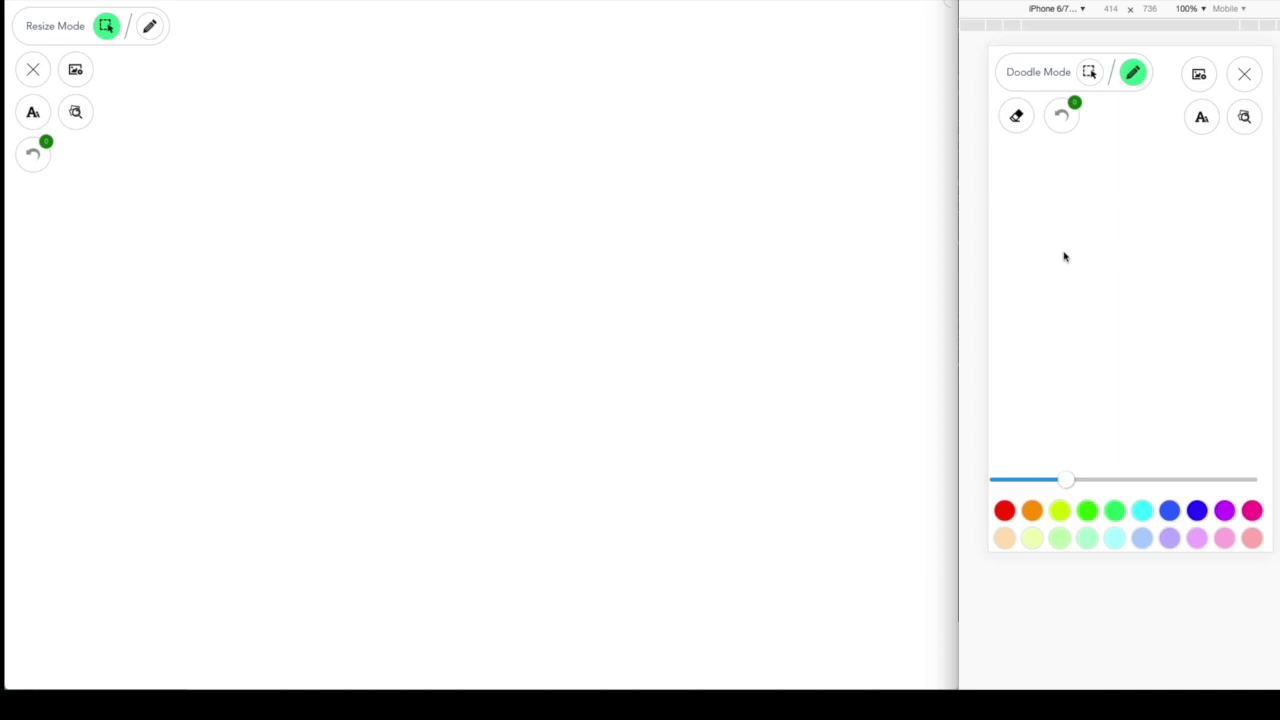
Step: Set the drawing colour to orange, passing over red first
left_click(1005, 512)
left_click(1032, 511)
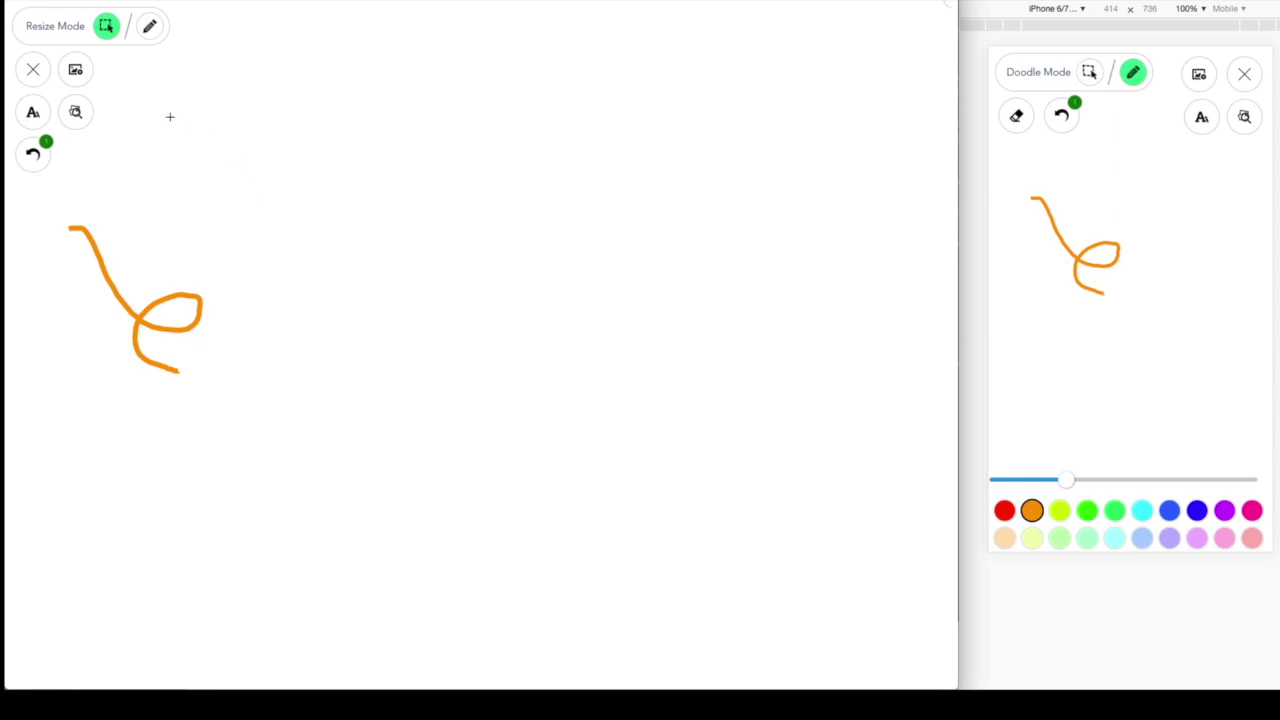
Step: Insert the award photo IMG_0251.JPG onto the board, then toggle drawing mode on and back off
left_click(75, 70)
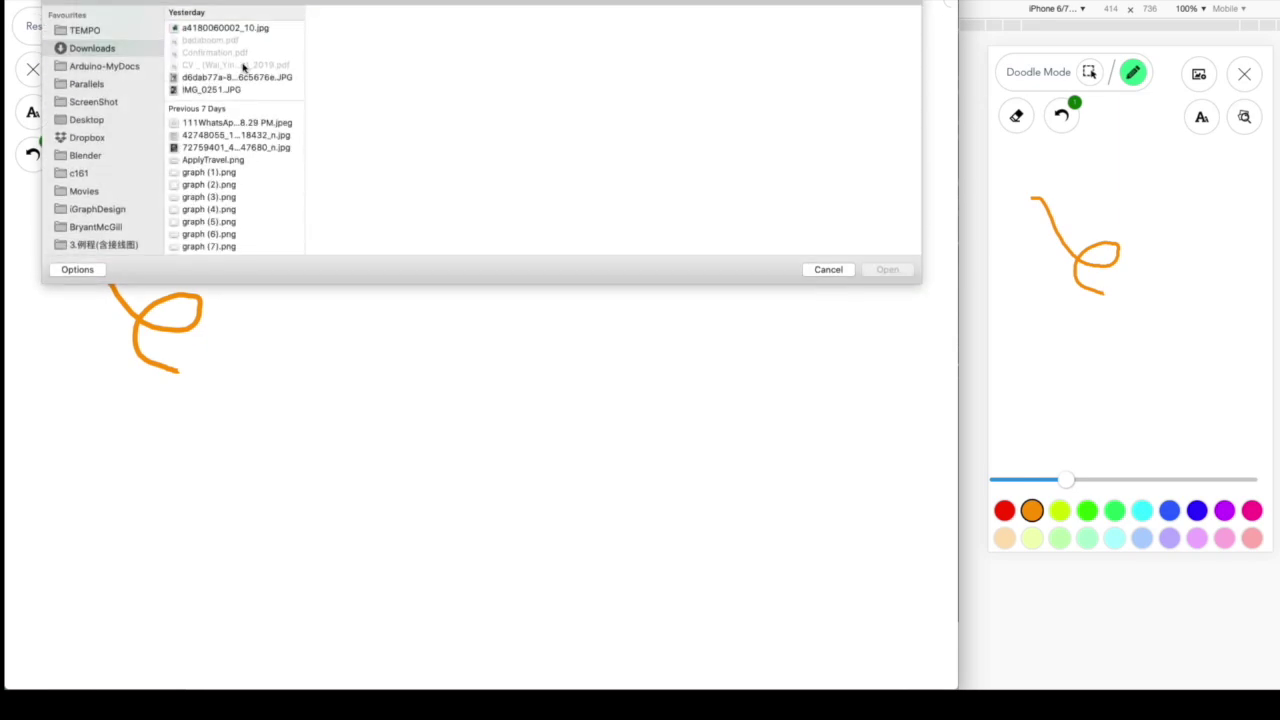
left_click(211, 89)
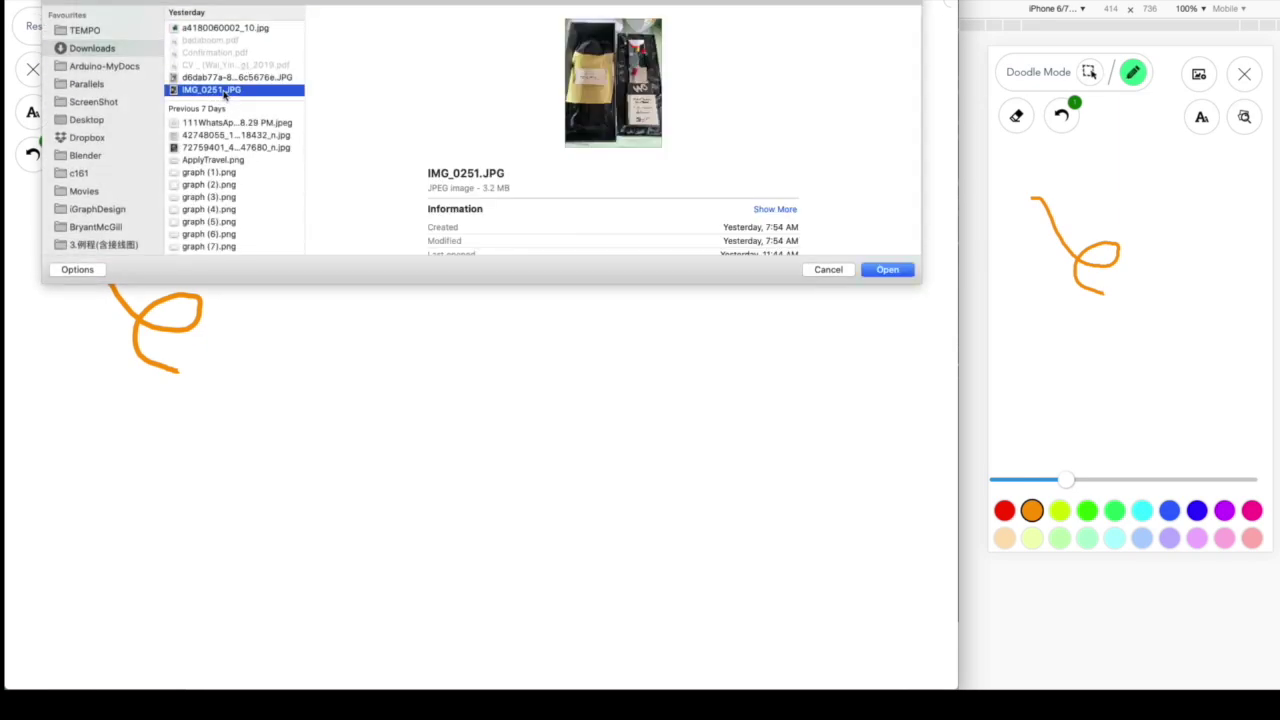
left_click(887, 269)
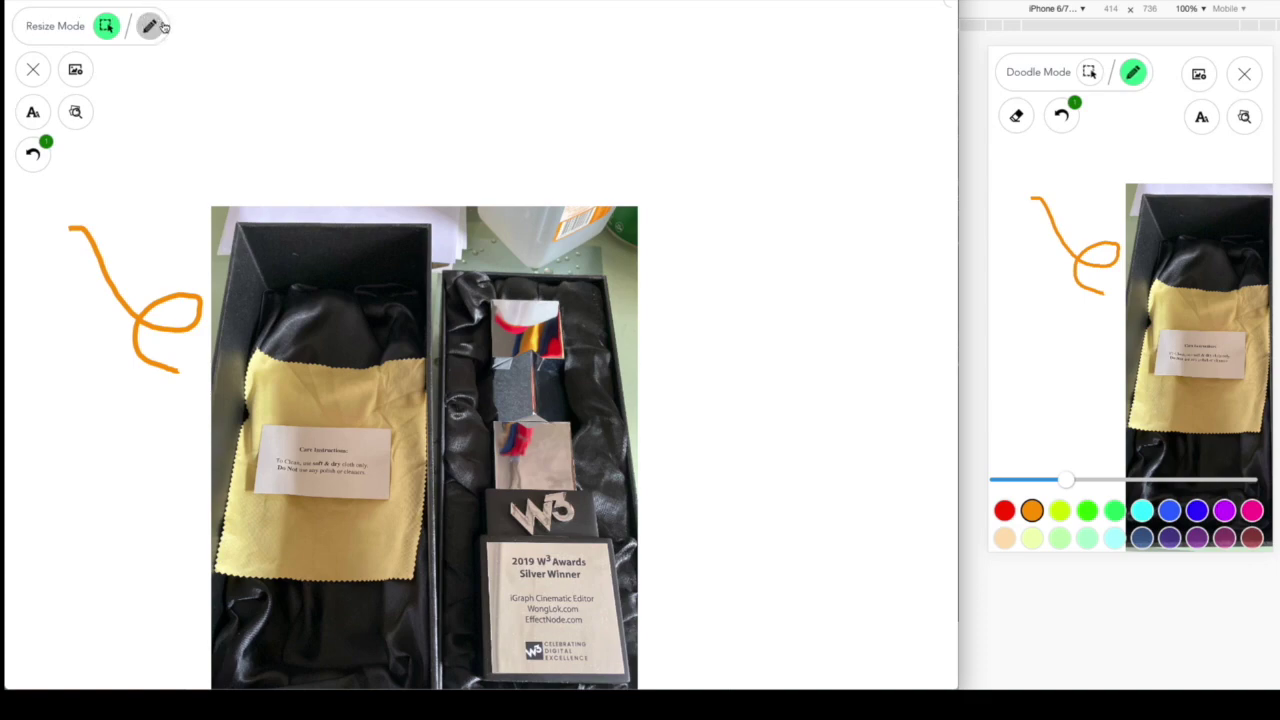
left_click(124, 24)
left_click(110, 26)
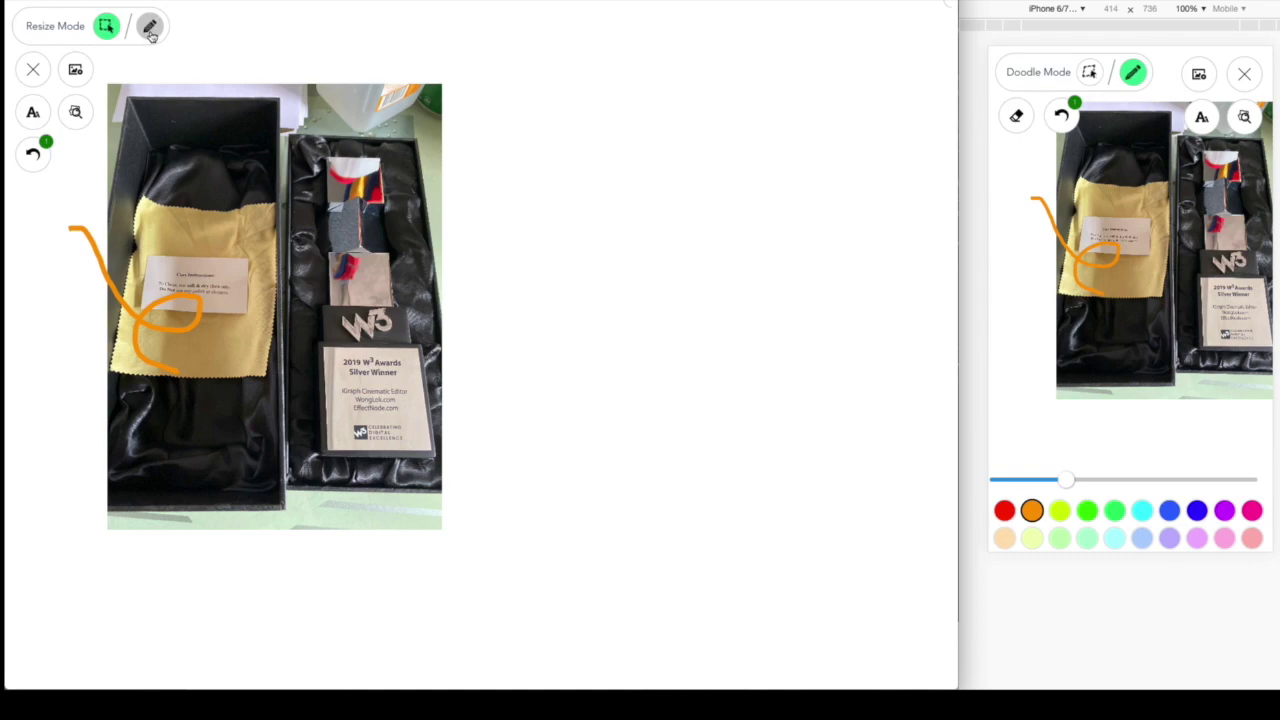
Step: Draw a thick light-peach loop near the top of the canvas
left_click(149, 30)
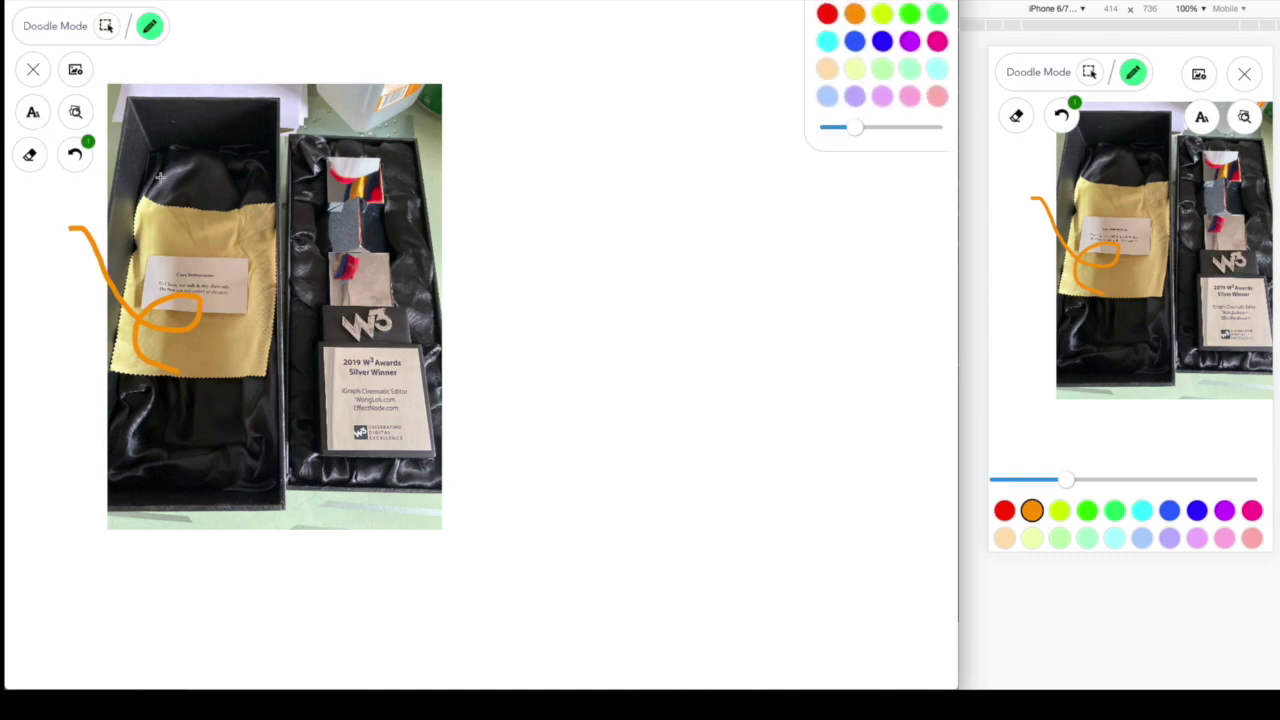
left_click(826, 68)
left_click_drag(864, 134, 900, 130)
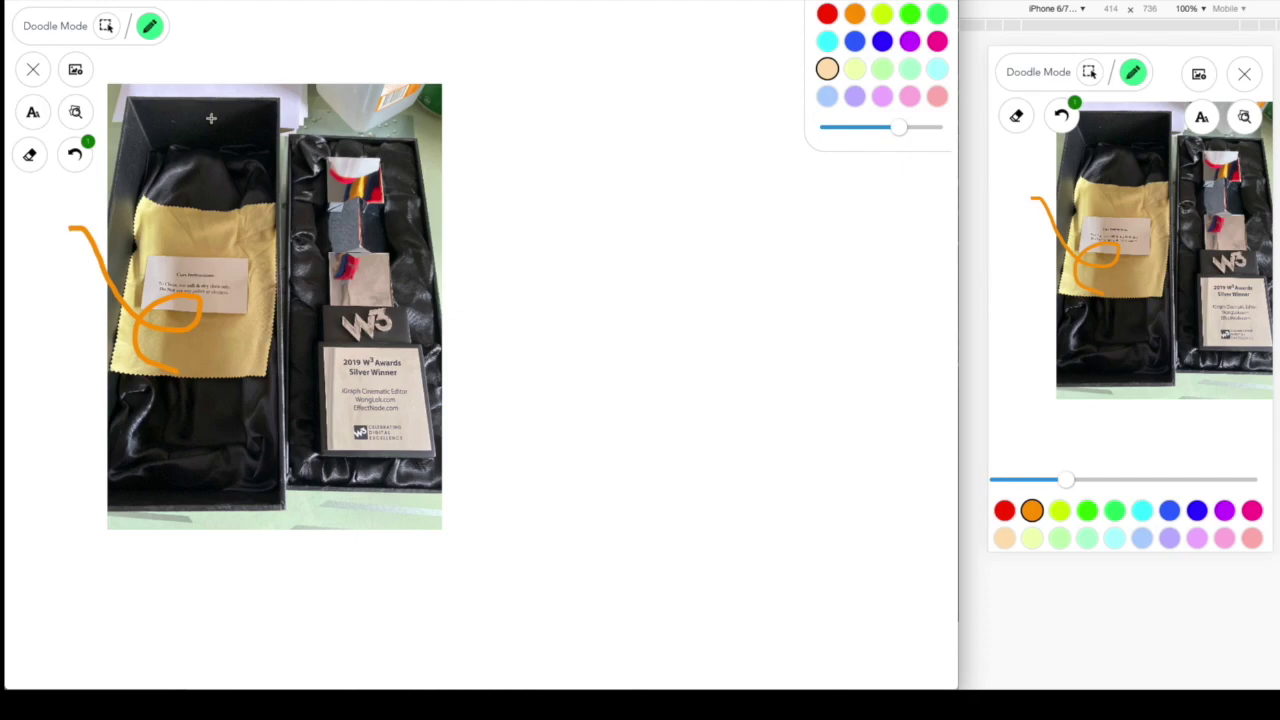
mouse_move(192, 146)
left_mouse_down()
mouse_move(133, 157)
mouse_move(246, 229)
mouse_move(305, 212)
left_mouse_up()
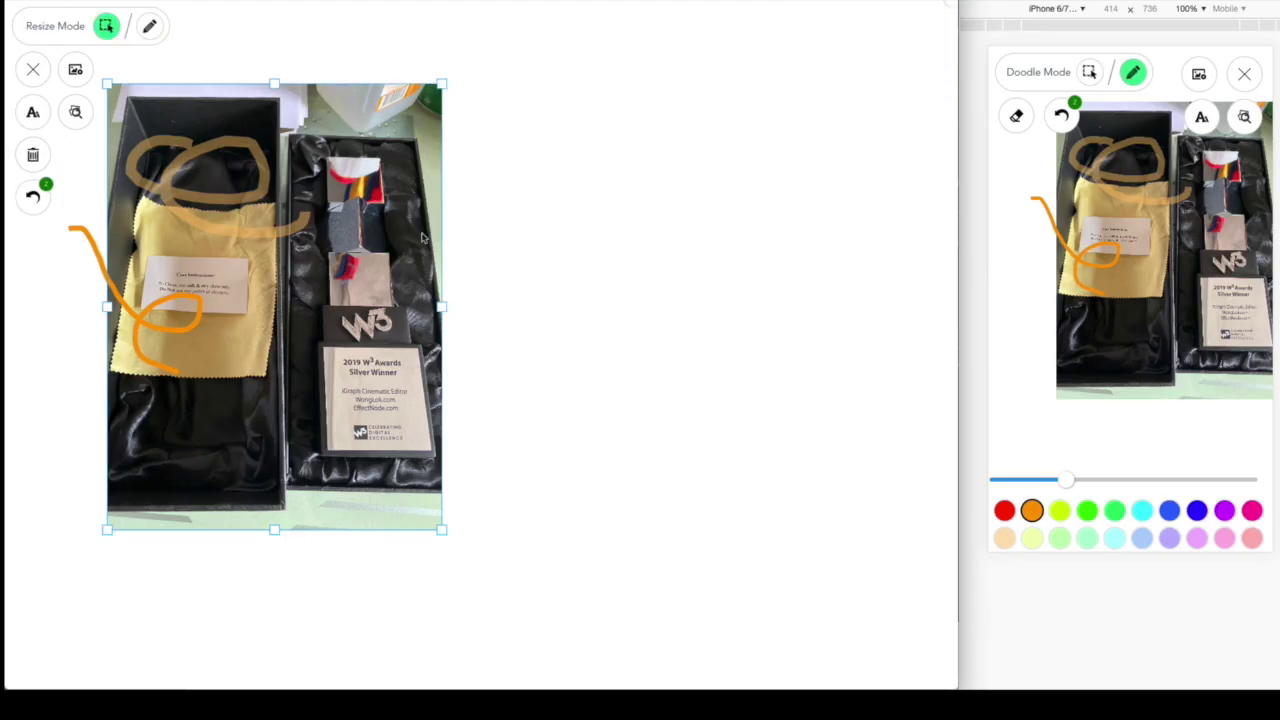
Step: Move the award photo to the right, clear of the doodles
left_click_drag(422, 238, 536, 237)
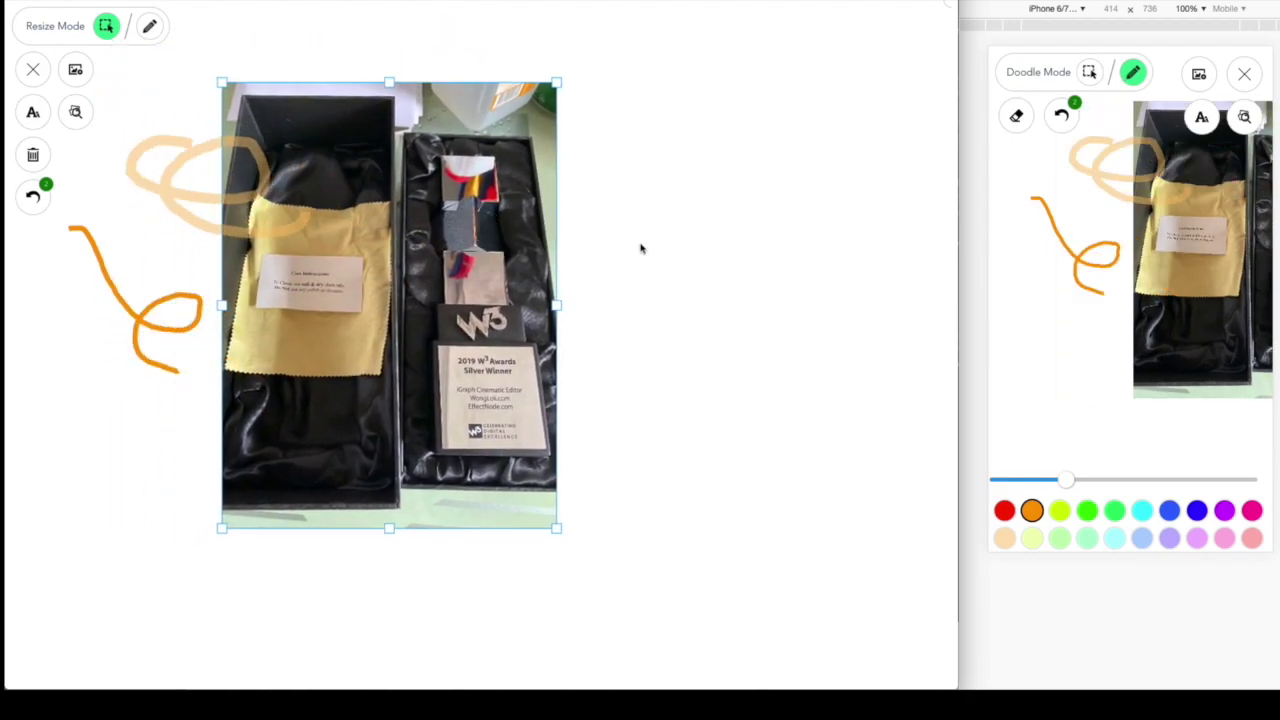
left_click(704, 201)
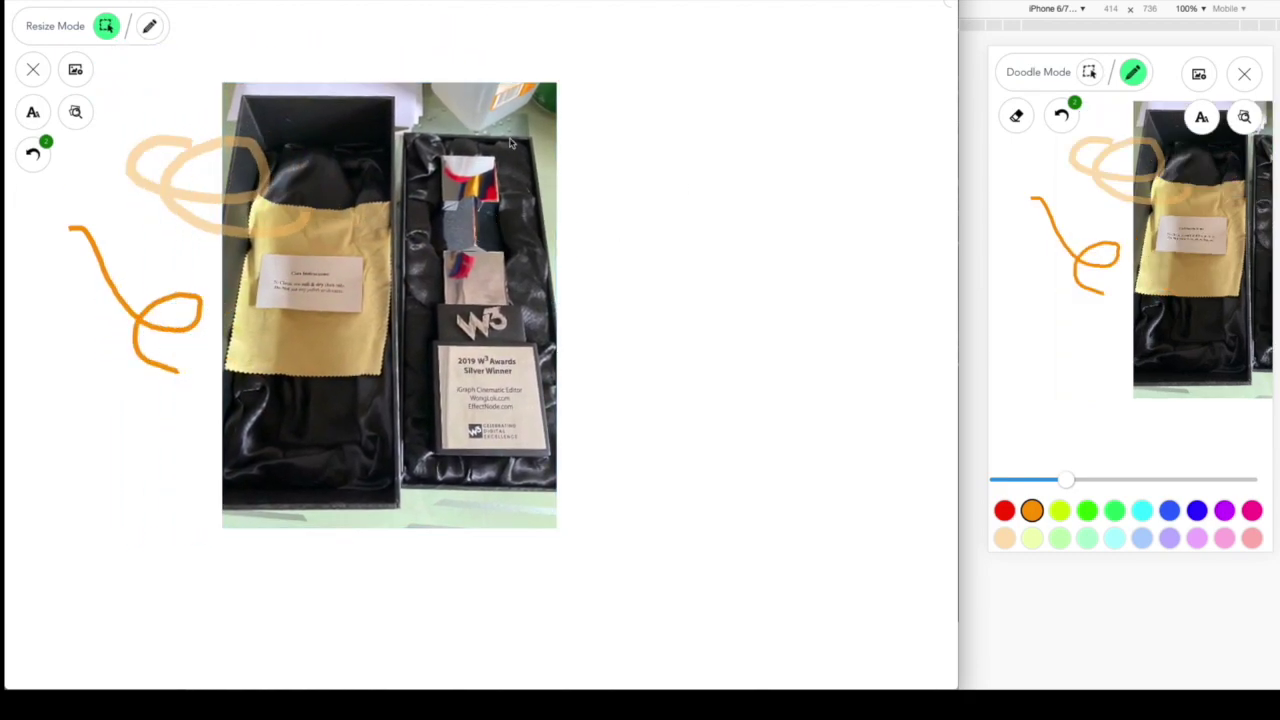
left_click_drag(510, 143, 577, 168)
left_click(591, 180)
left_click(410, 42)
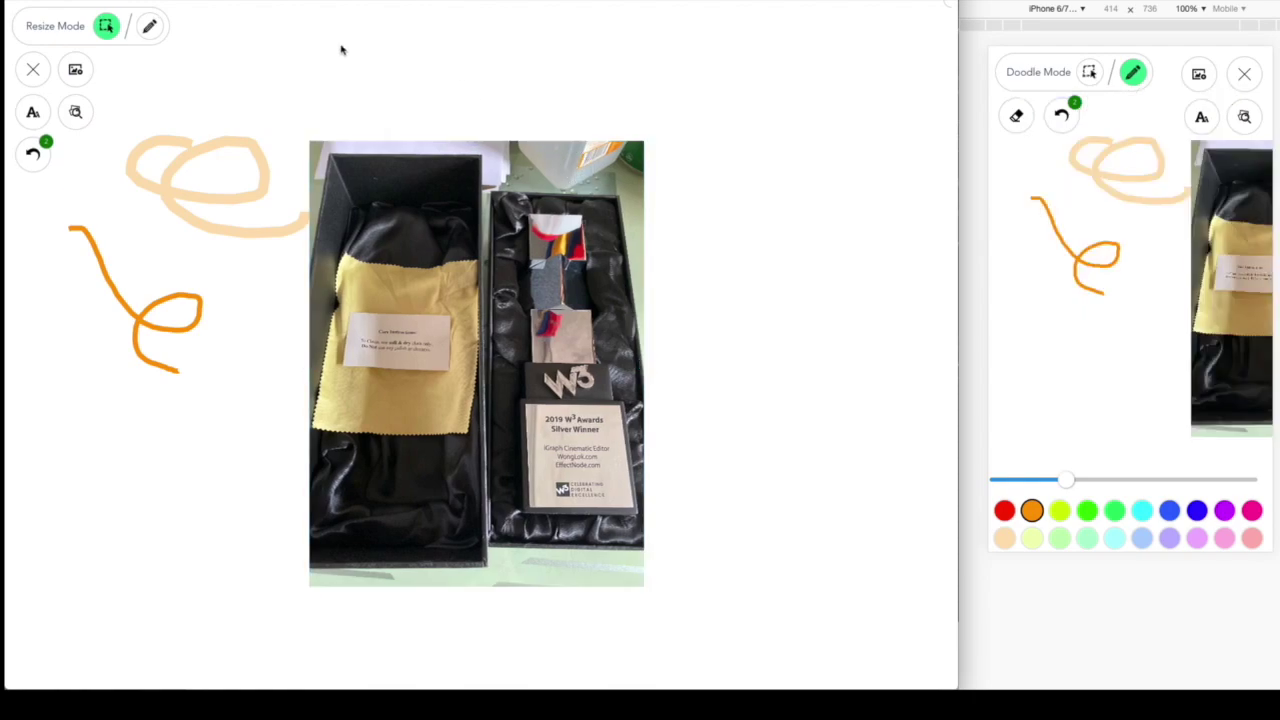
Step: Add a text label reading 'text stuff' to the board
left_click(33, 115)
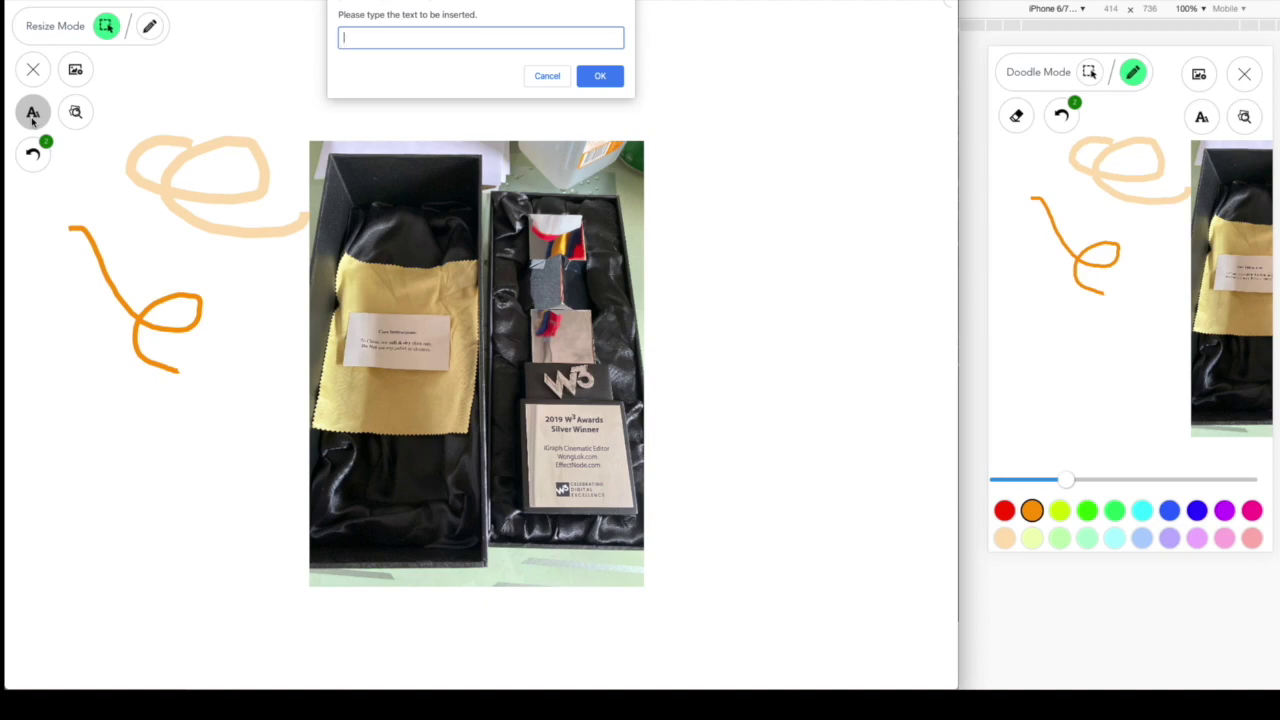
type("text stuff")
left_click(603, 76)
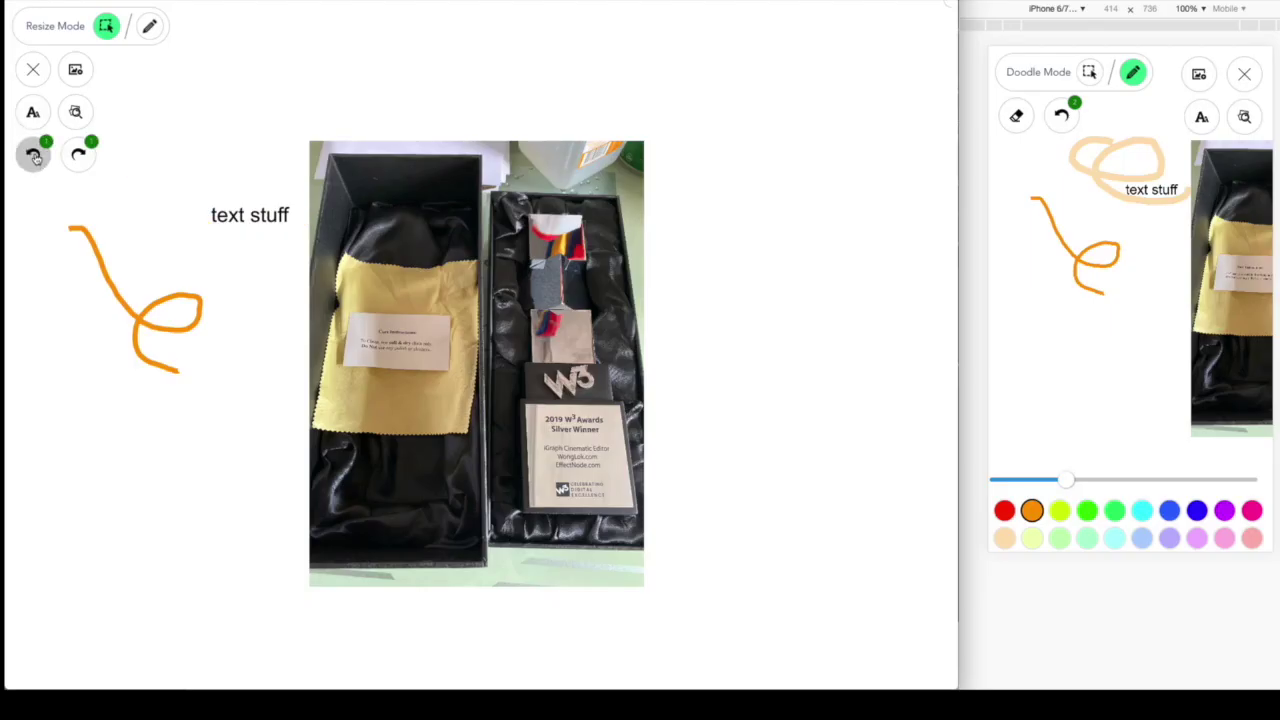
Step: Undo the orange squiggle, then delete and restore the 'text stuff' label and the award photo
left_click(35, 156)
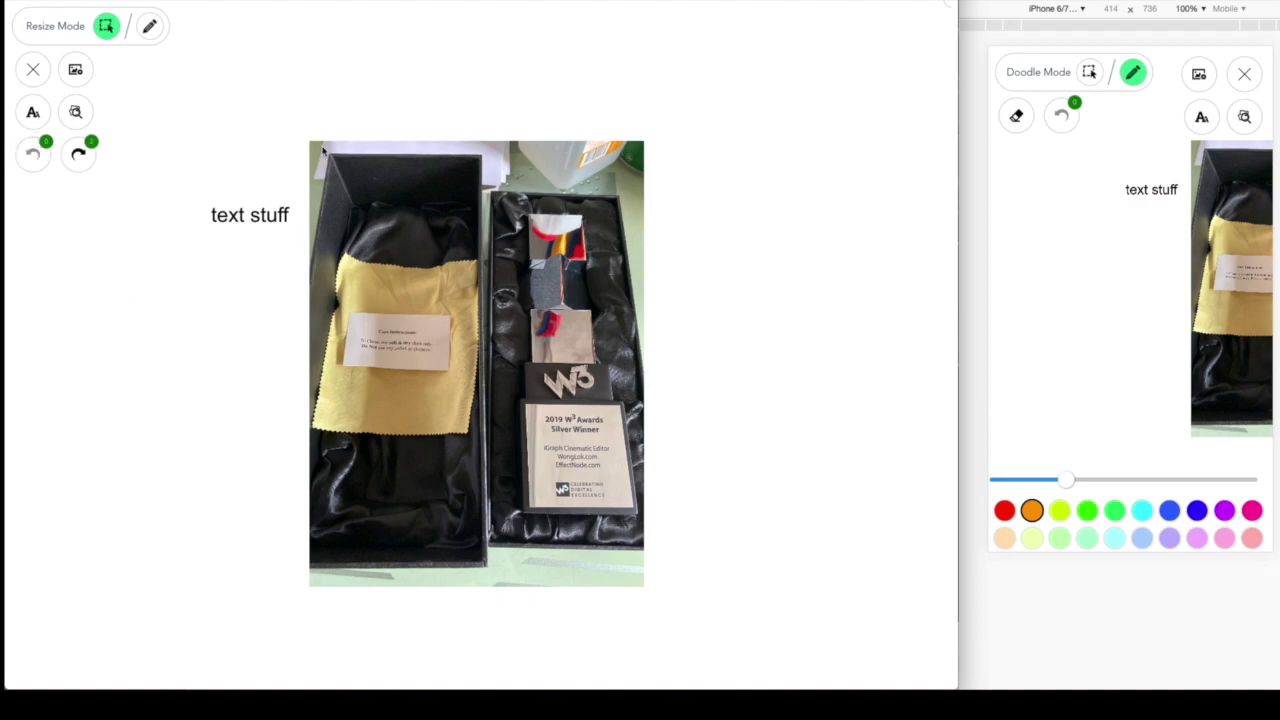
left_click(255, 216)
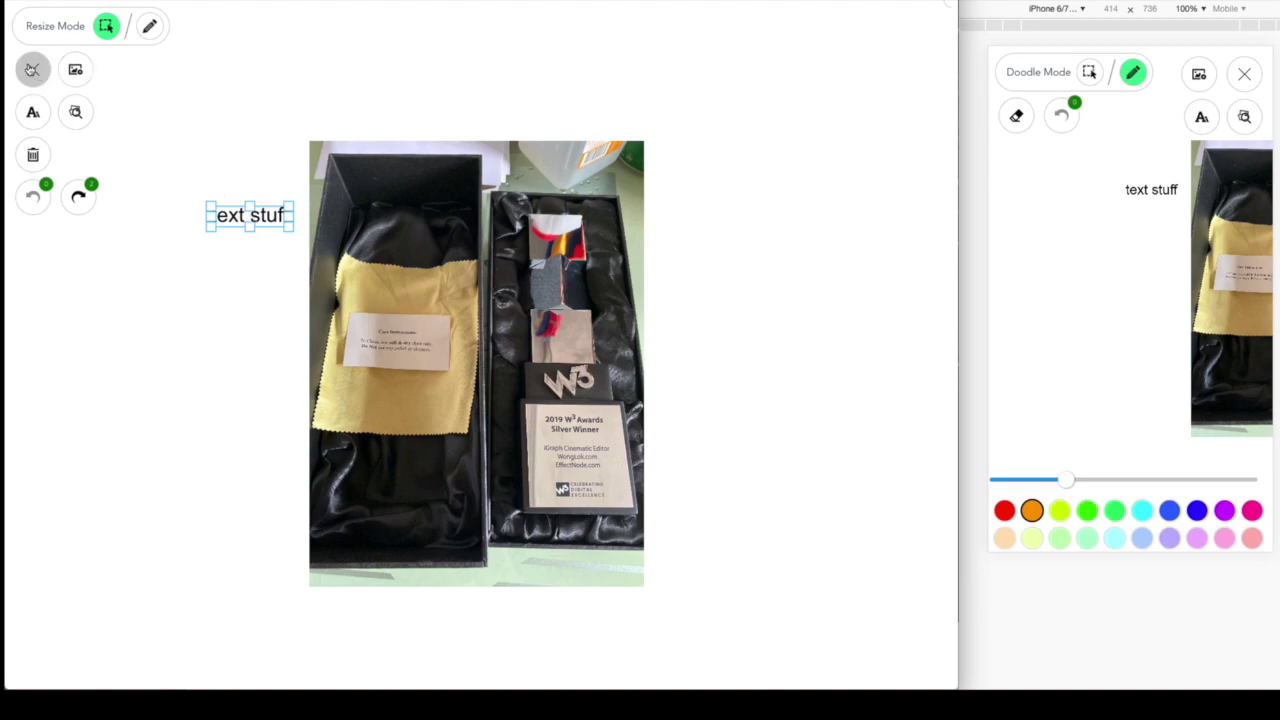
left_click(33, 158)
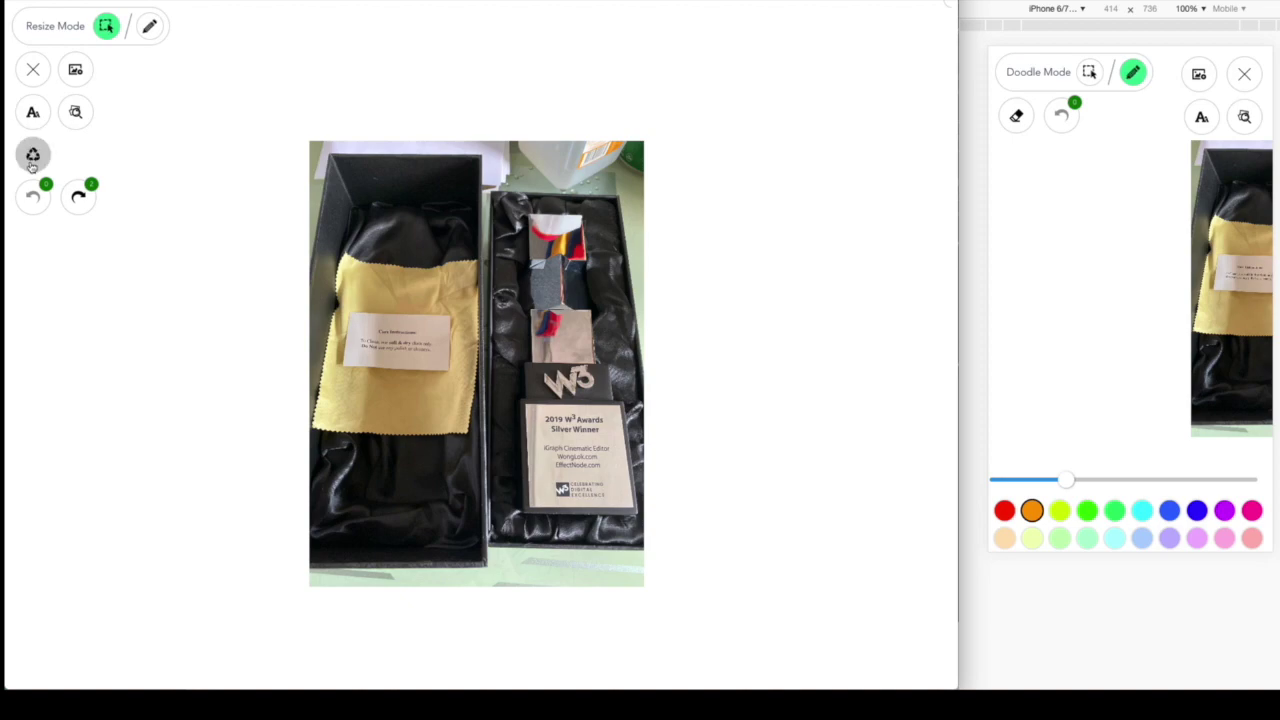
left_click(33, 160)
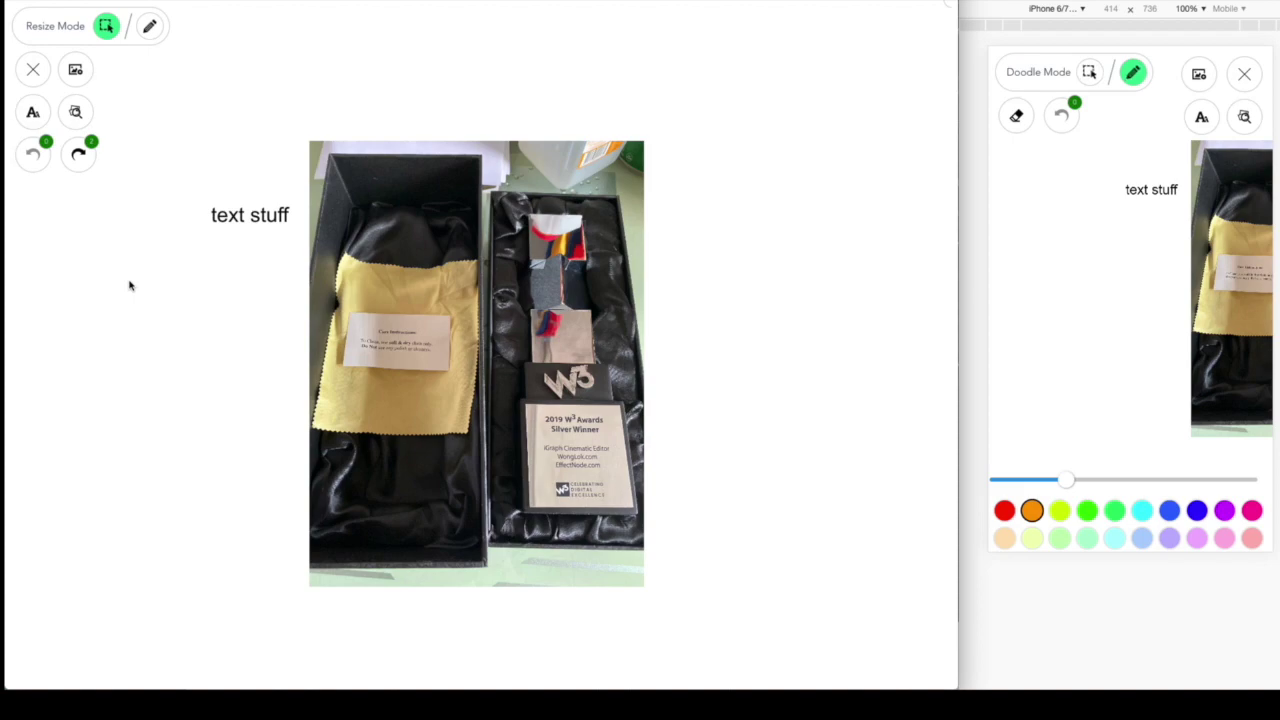
left_click(432, 189)
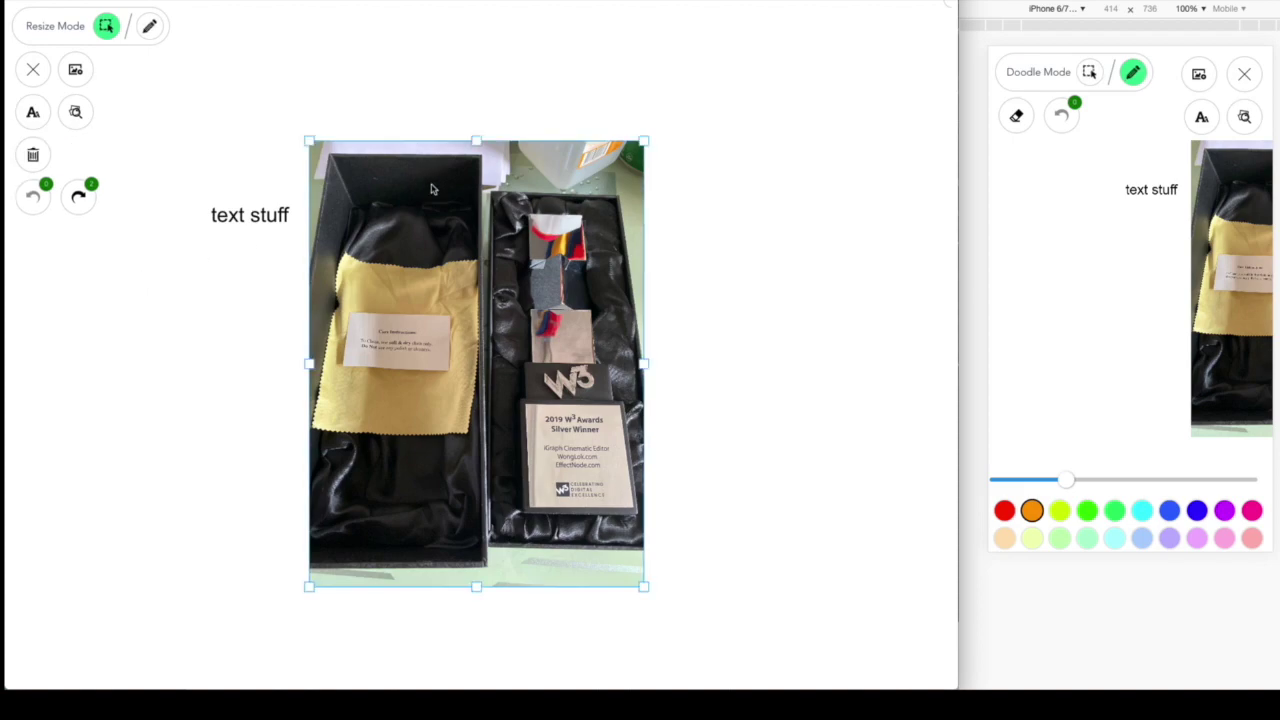
left_click(33, 155)
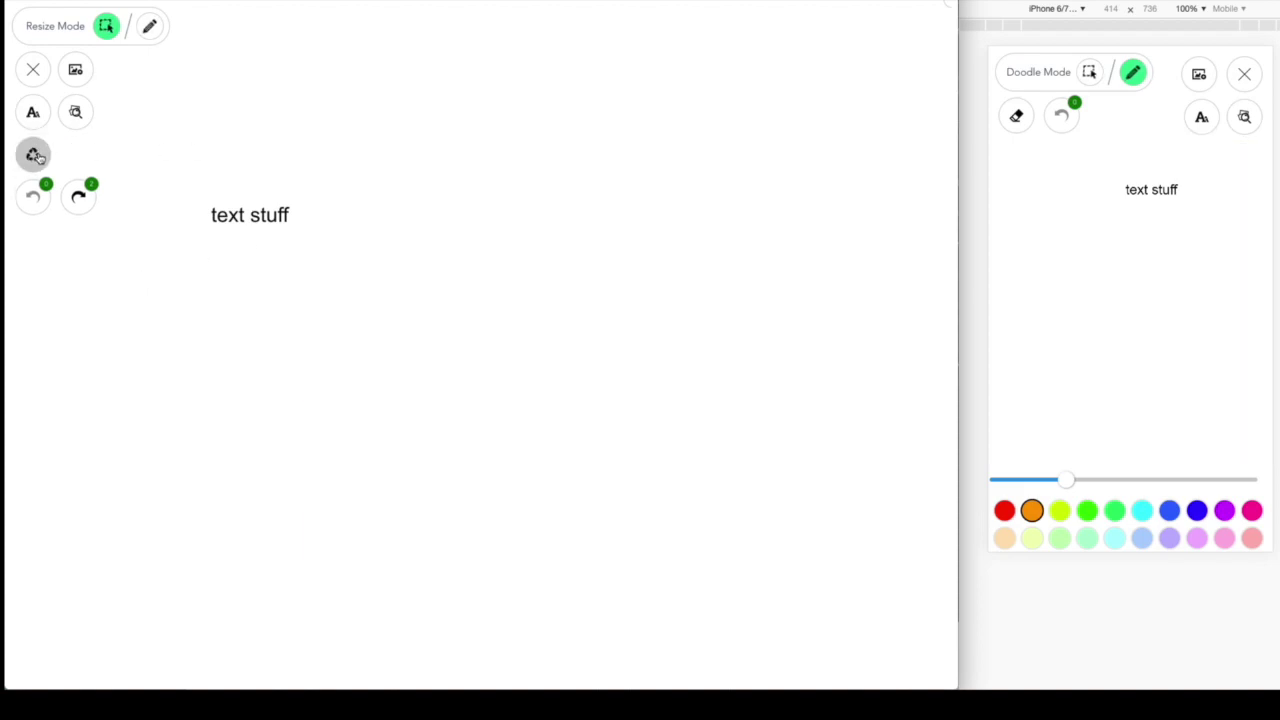
left_click(34, 156)
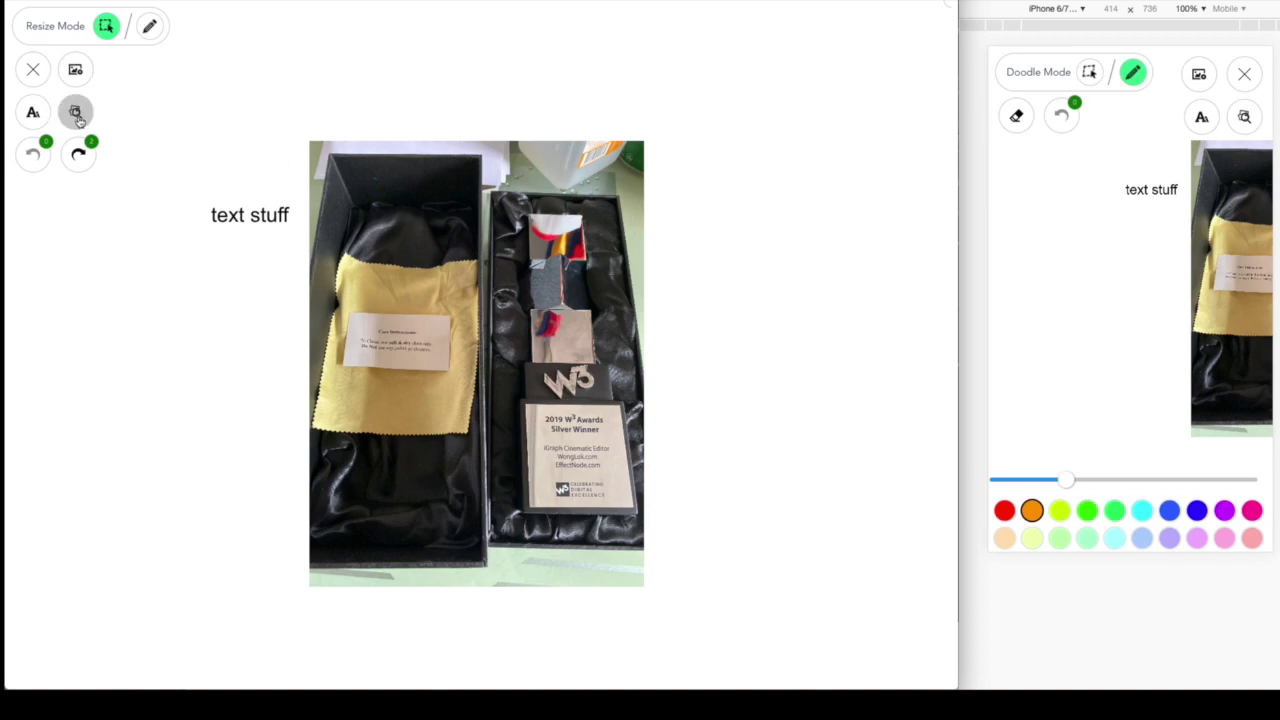
Step: Update the board thumbnail, acknowledge both prompts, and close the spaceboard
left_click(78, 116)
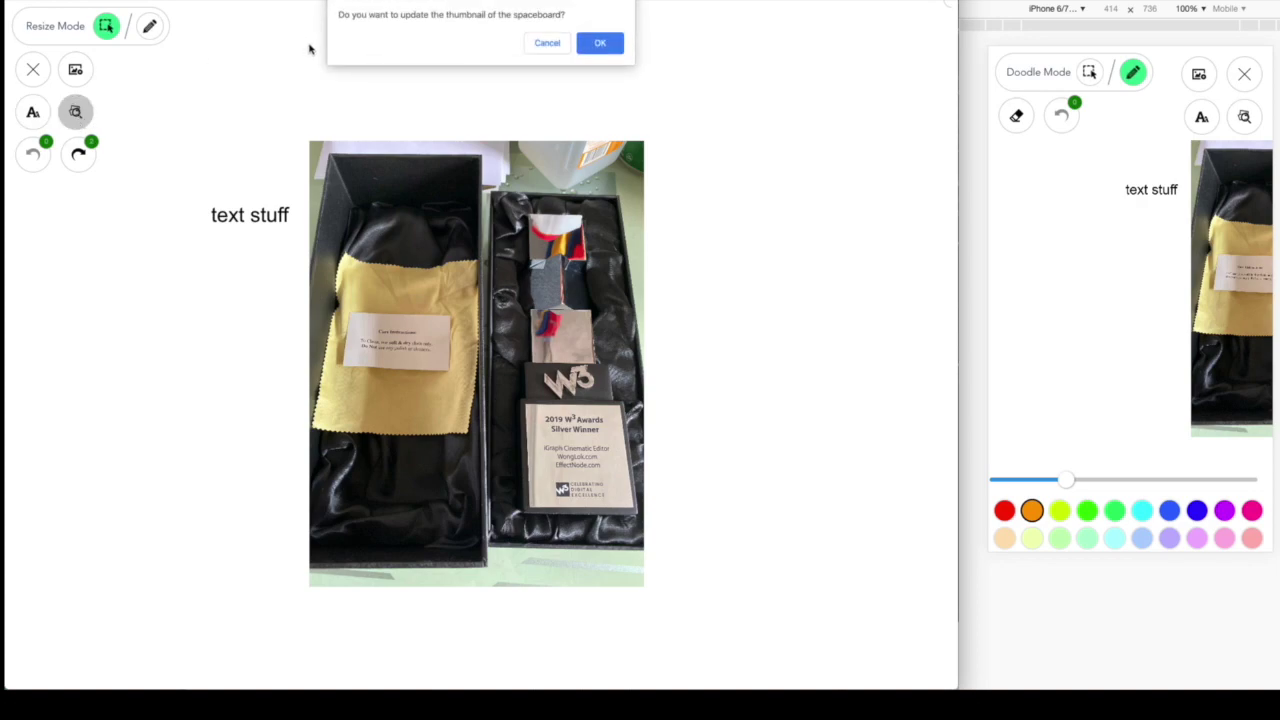
left_click(611, 42)
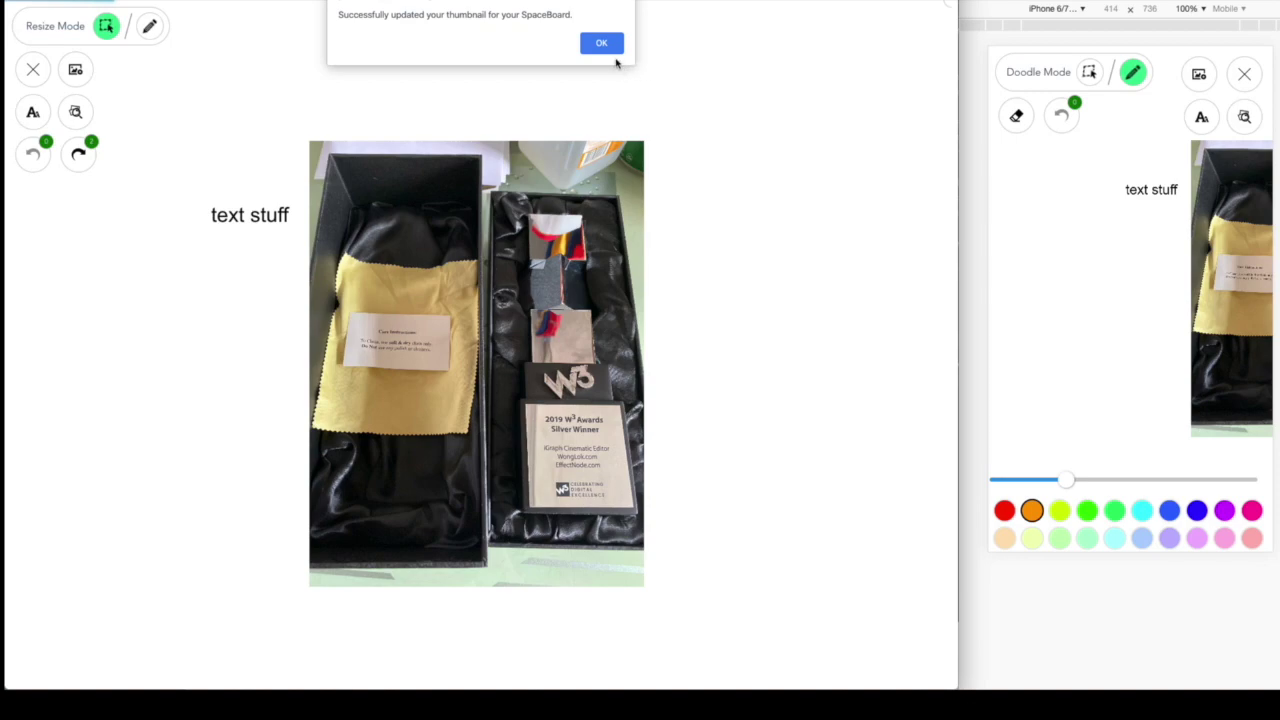
left_click(602, 44)
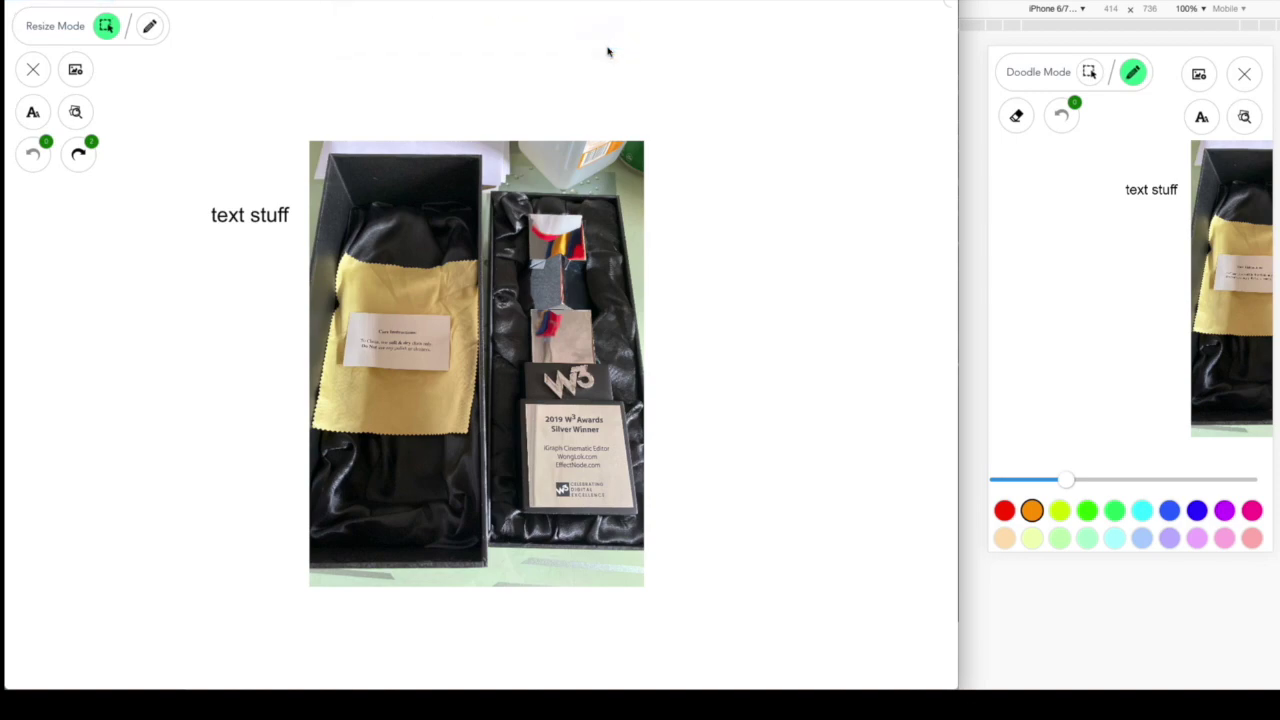
left_click(33, 71)
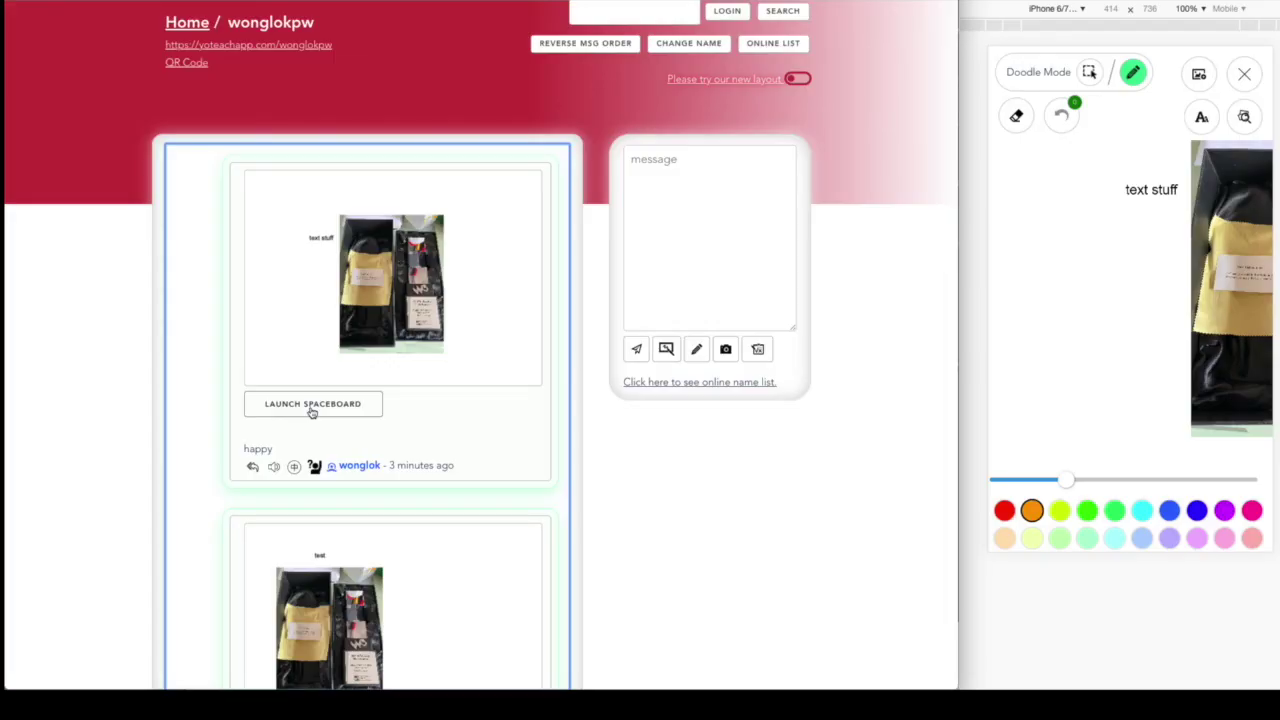
Step: Relaunch the 'happy' spaceboard from its post in the chat feed
left_click(312, 405)
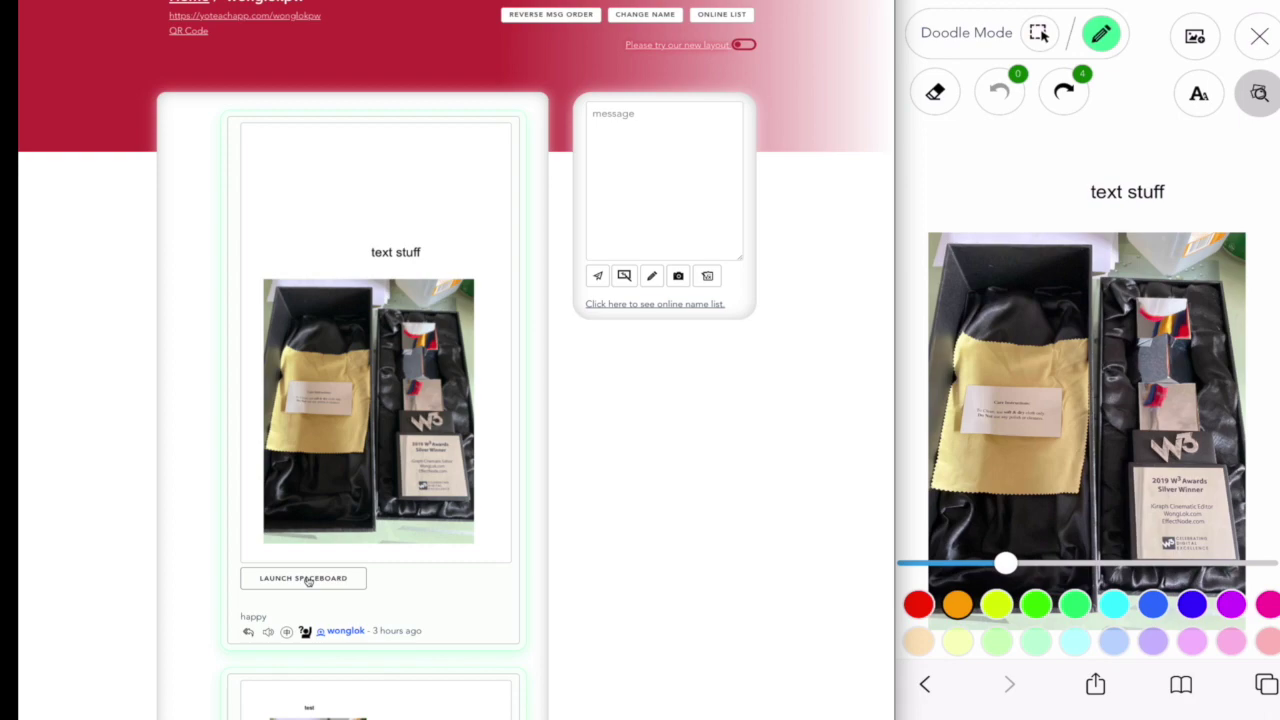
Step: Reopen the 'happy' board and draw a red loop around the 'text stuff' label
left_click(309, 580)
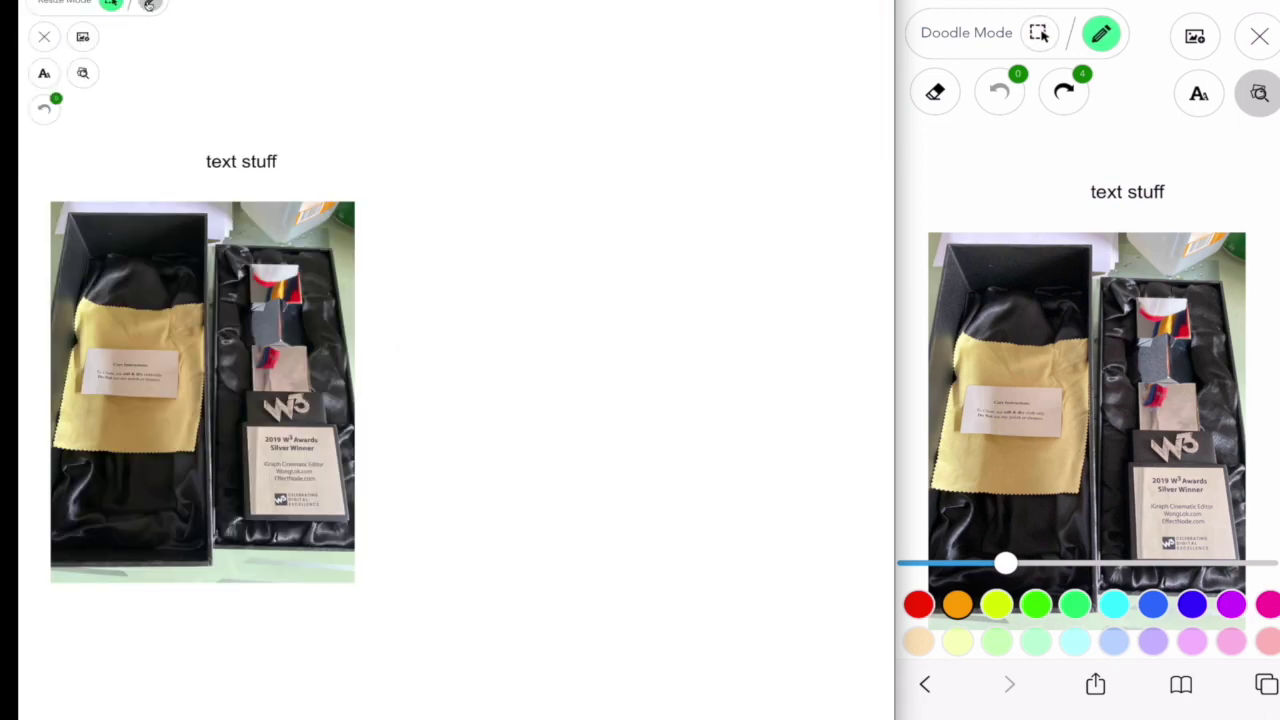
mouse_move(135, 163)
left_mouse_down()
mouse_move(286, 126)
mouse_move(143, 194)
left_mouse_up()
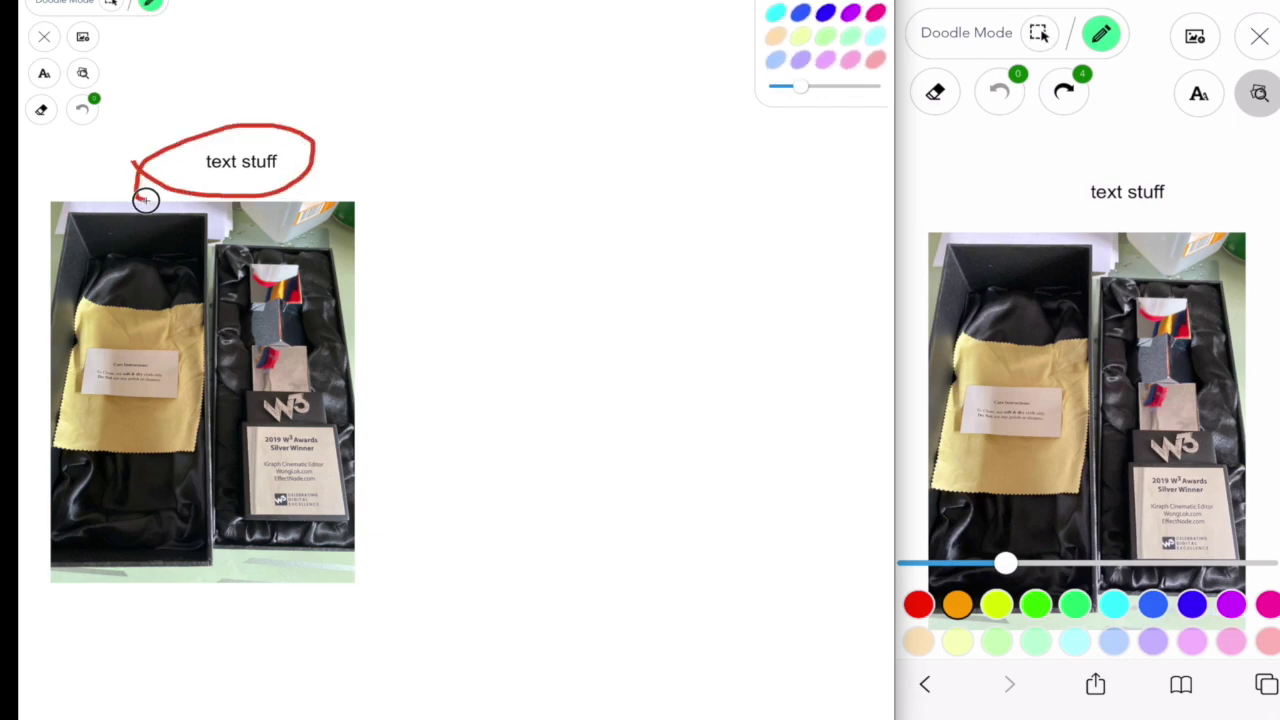